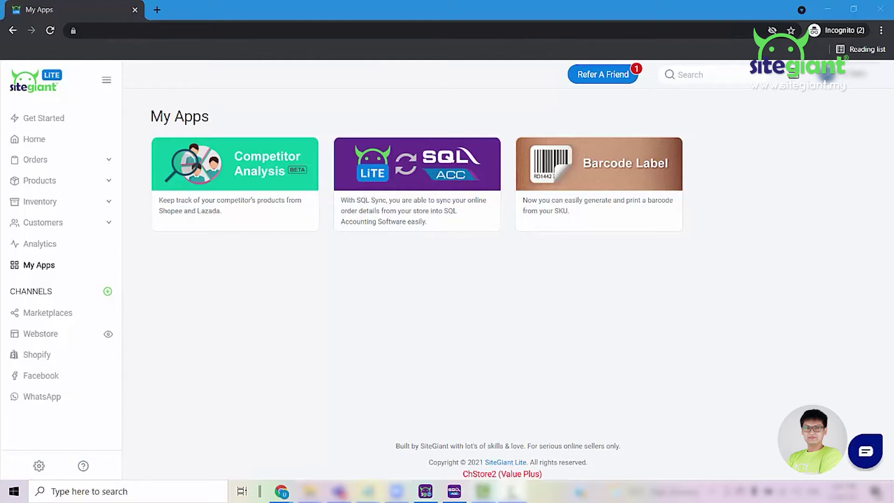
Step: In Lazada Seller Center, go to the Transaction Overview under Finance > Account Statements
left_click(446, 313)
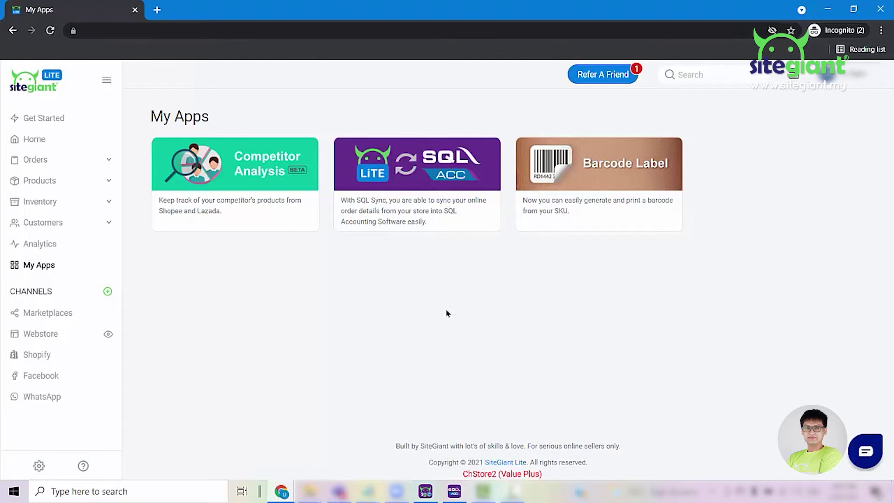
left_click(281, 492)
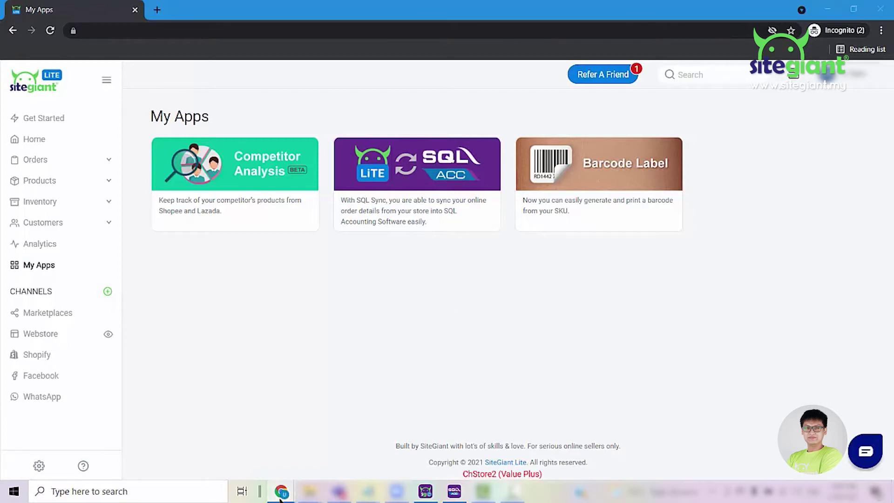
left_click(466, 403)
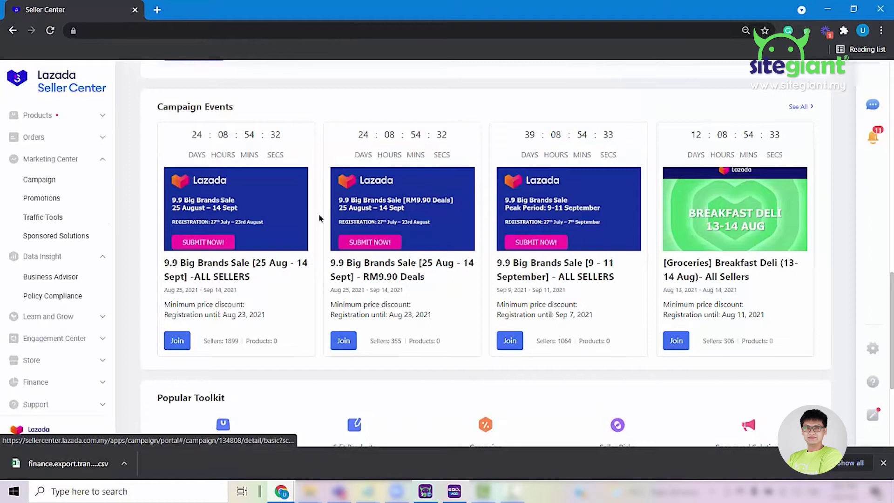
scroll(56, 379, "down", 2)
left_click(47, 383)
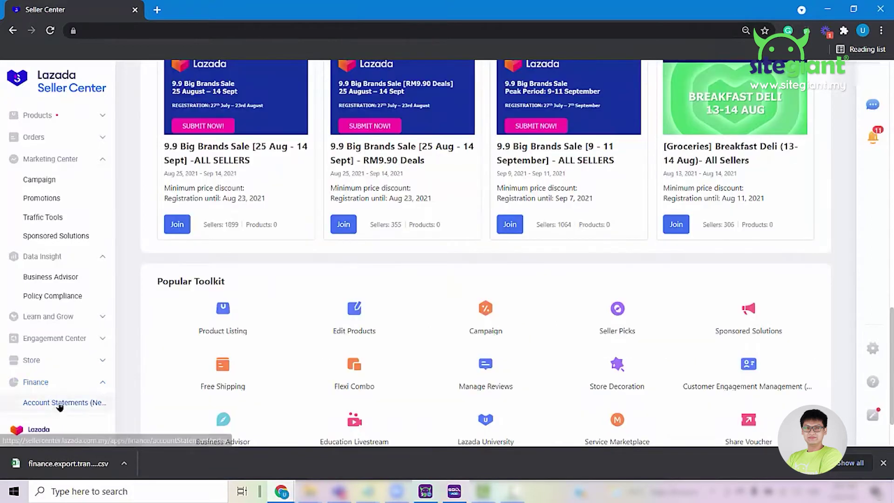
scroll(51, 400, "down", 1)
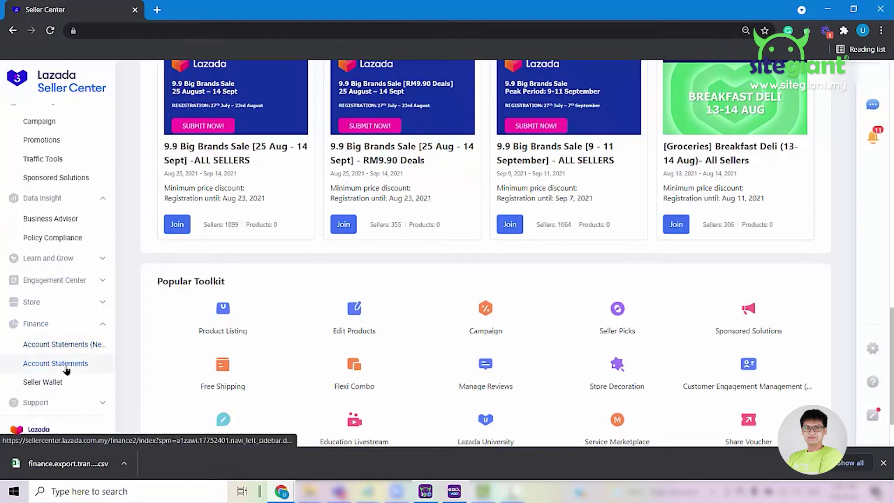
left_click(66, 368)
left_click(327, 116)
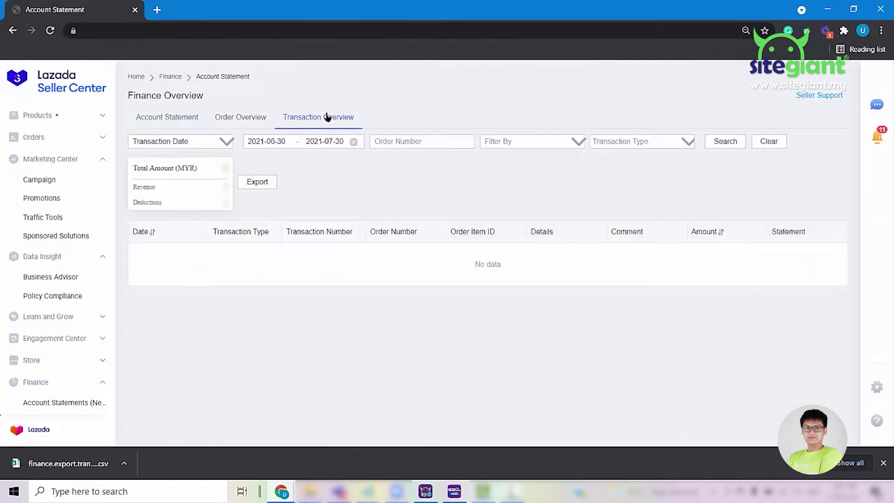
Step: List transactions from 1 to 30 June 2021, then export and download them as CSV
left_click(333, 143)
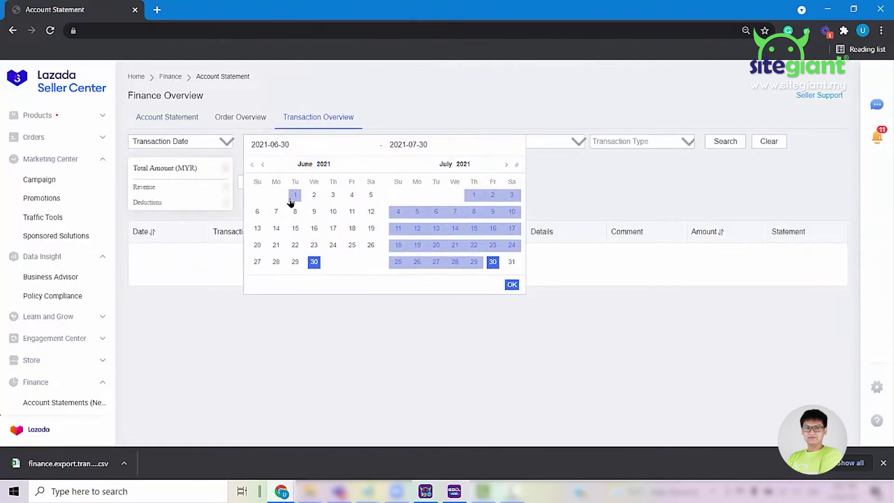
left_click(295, 195)
left_click(315, 262)
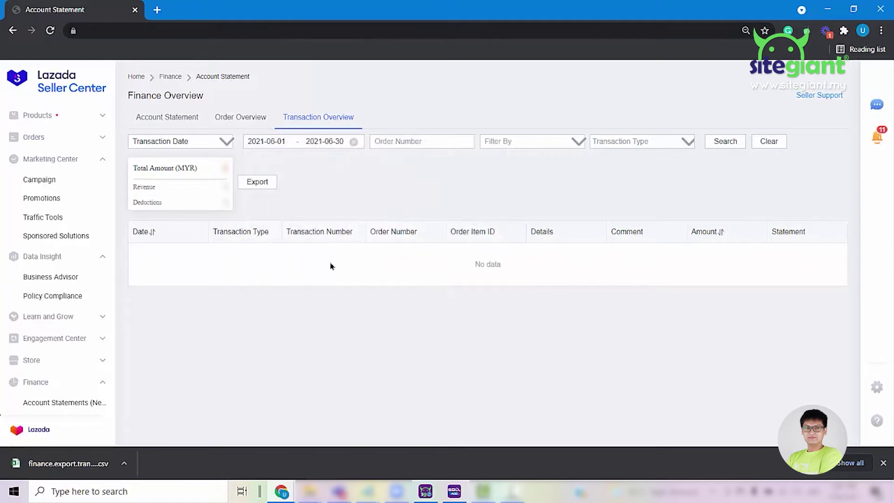
left_click(739, 148)
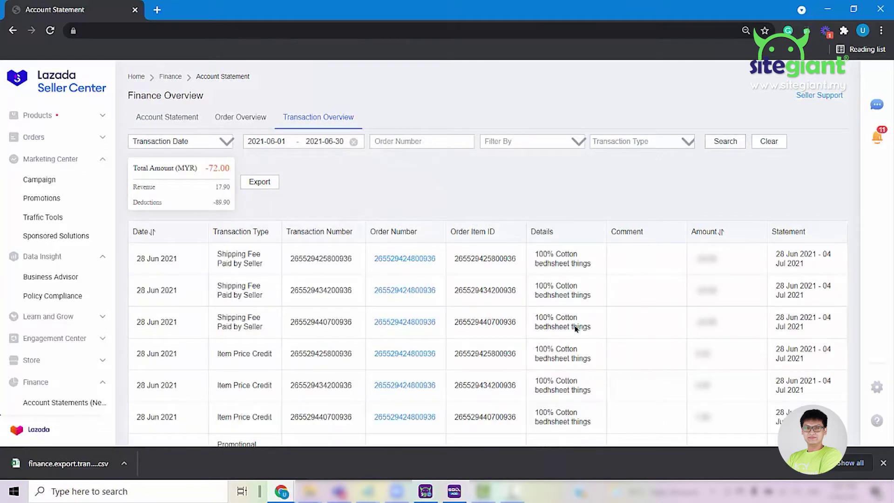
left_click(261, 182)
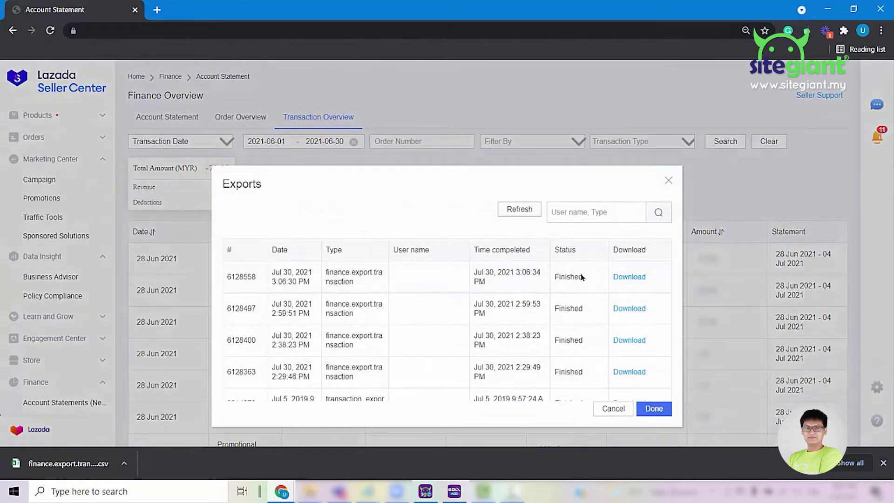
left_click(626, 281)
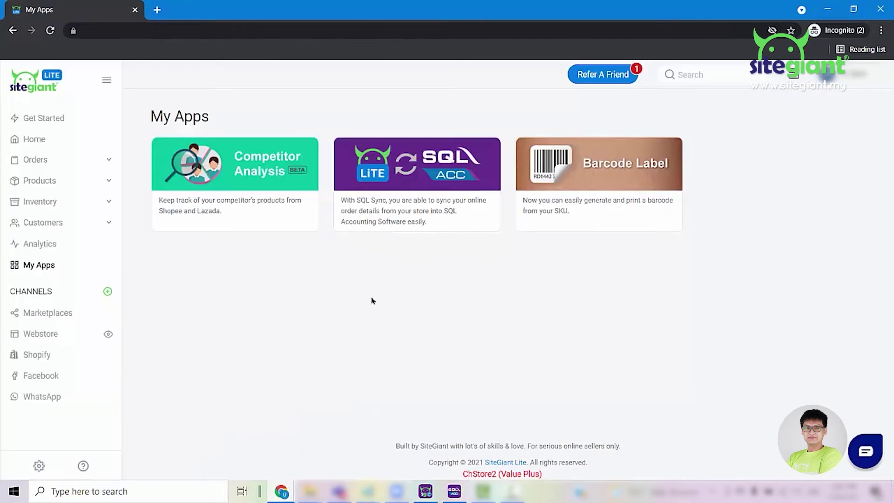
Step: Open the SQL Sync app for Test company 1
left_click(405, 168)
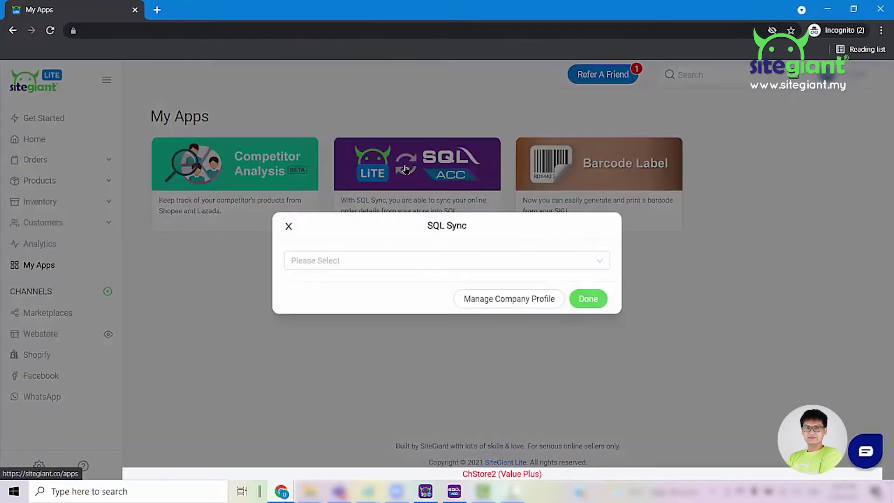
left_click(486, 266)
left_click(427, 282)
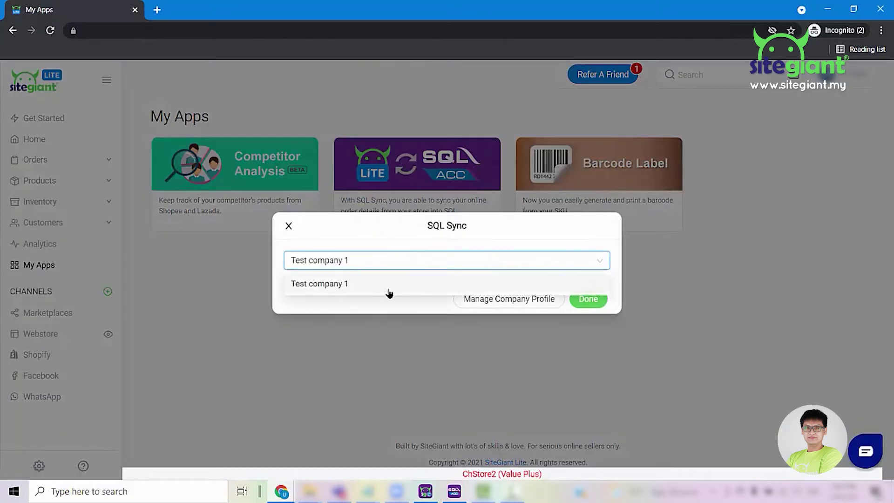
left_click(590, 300)
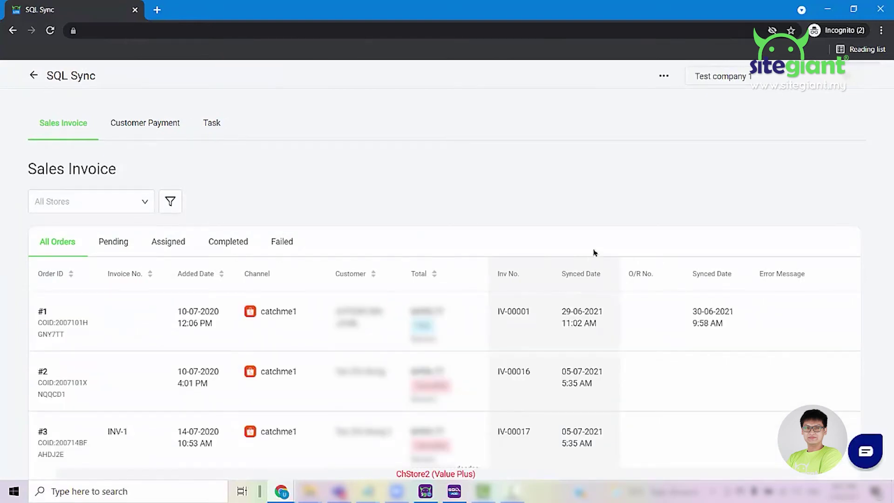
Step: Start a data import for the RND-Lazada channel
left_click(664, 78)
left_click(657, 113)
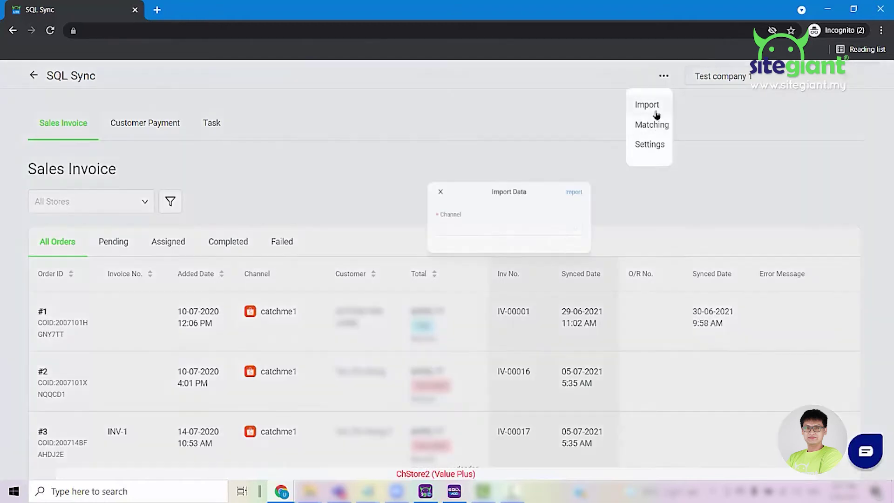
left_click(427, 278)
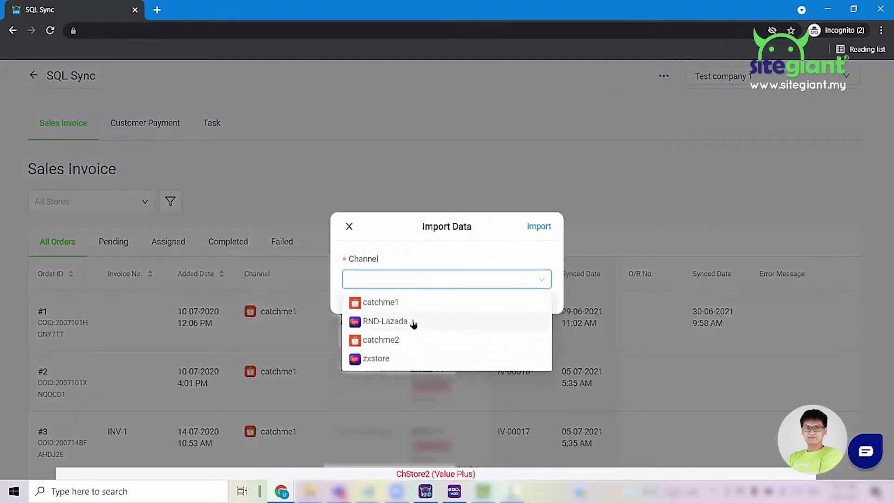
left_click(413, 322)
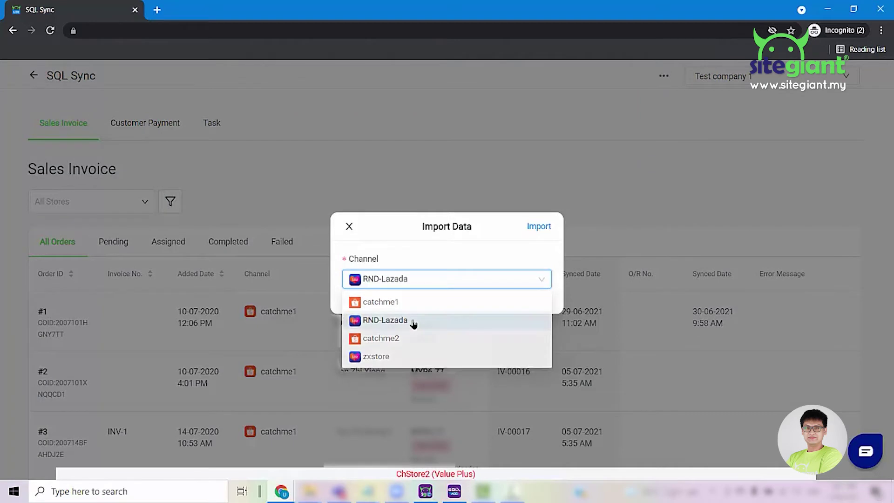
left_click(537, 232)
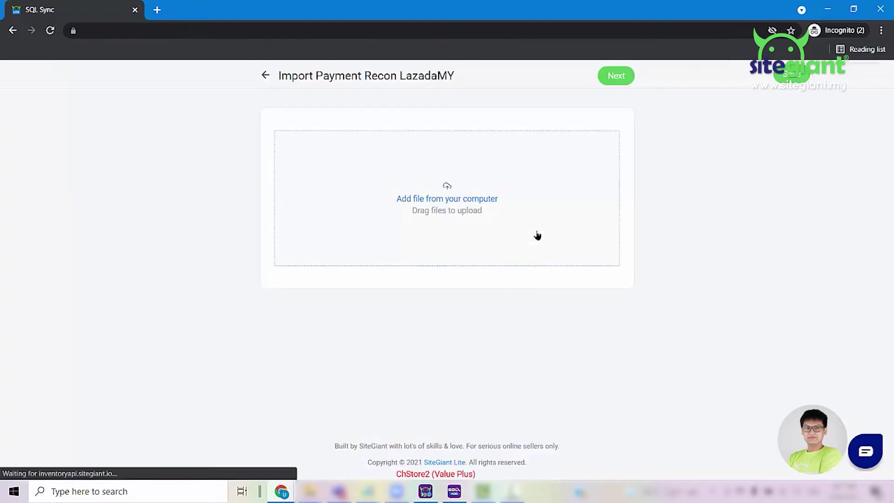
Step: Upload finance.export.transaction 2021-07-30.csv from Downloads and continue through the import
left_click(468, 209)
left_click(311, 198)
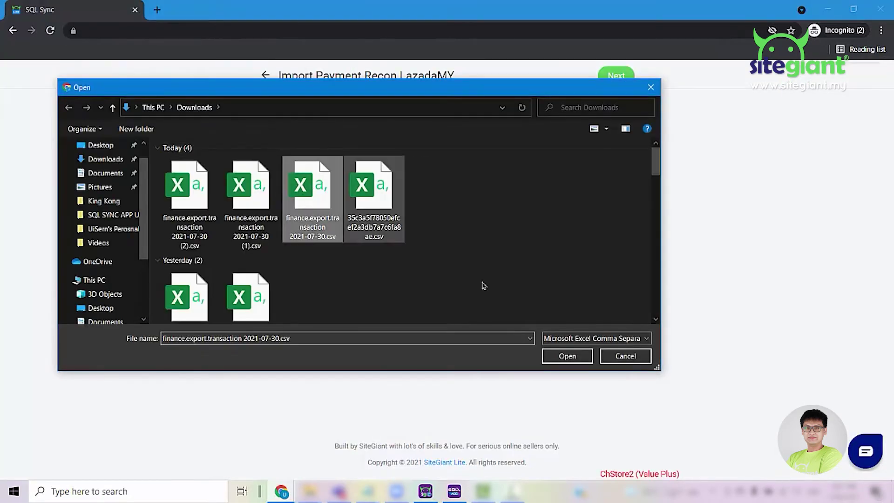
left_click(561, 356)
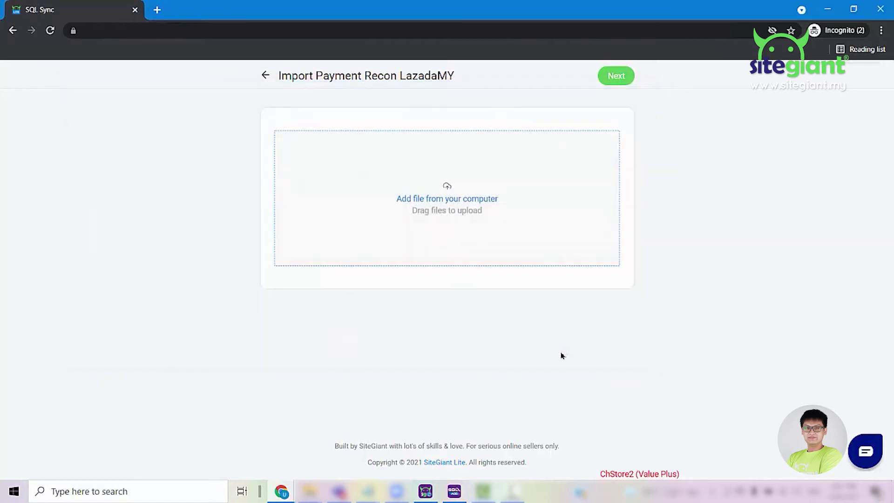
left_click(605, 81)
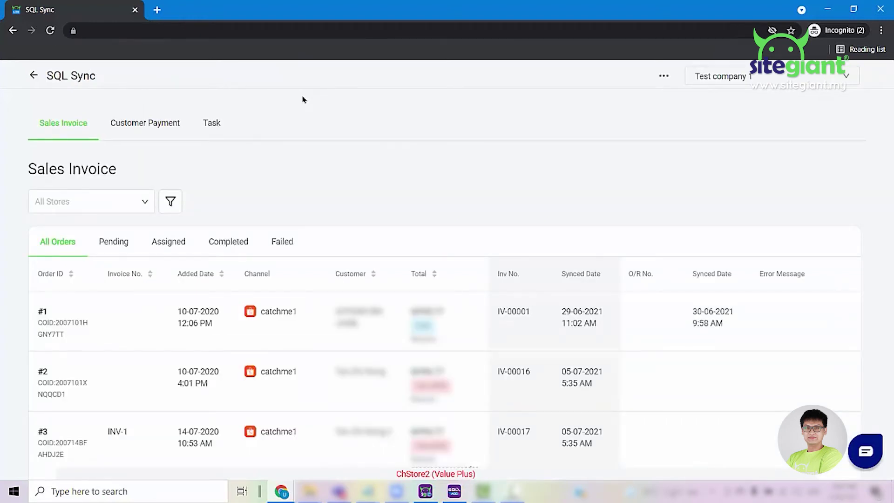
Step: Create a new customer payment for the RND-Lazada store, then go to its Cheque No. field
left_click(168, 124)
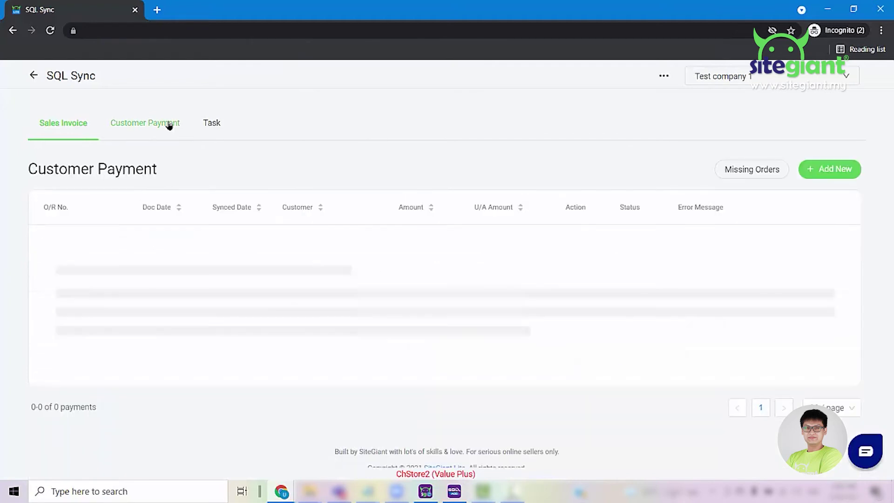
left_click(836, 173)
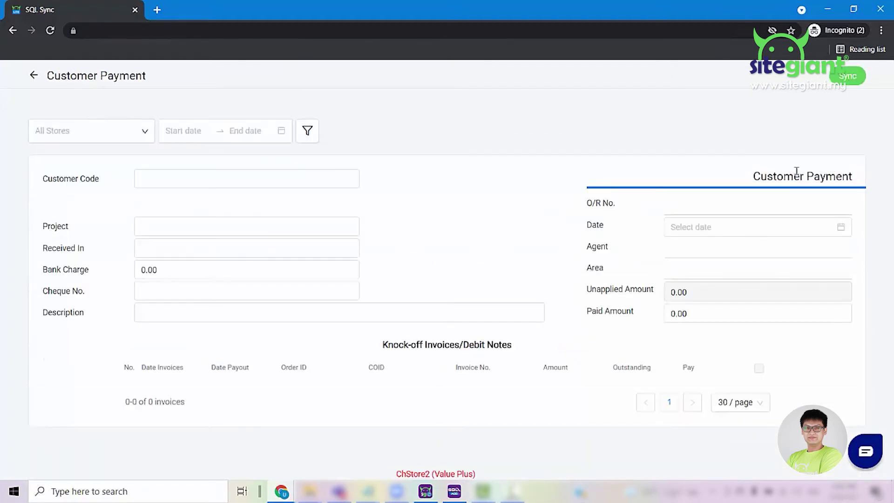
left_click(106, 135)
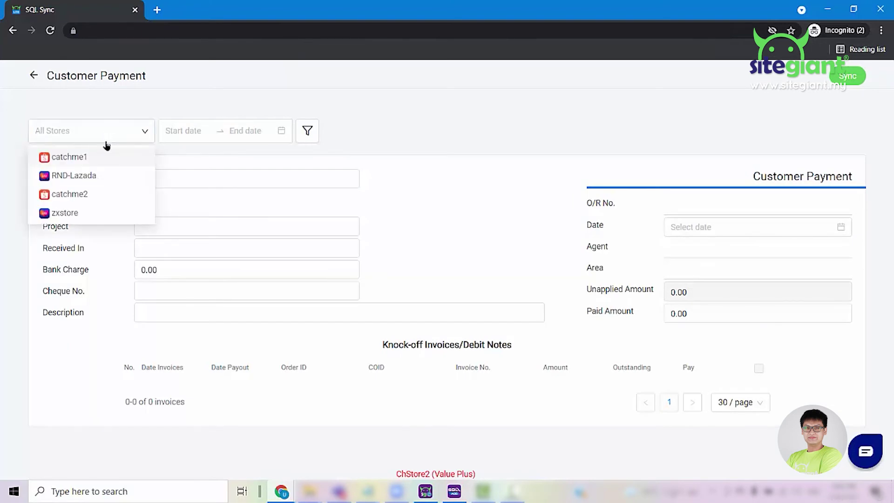
left_click(101, 178)
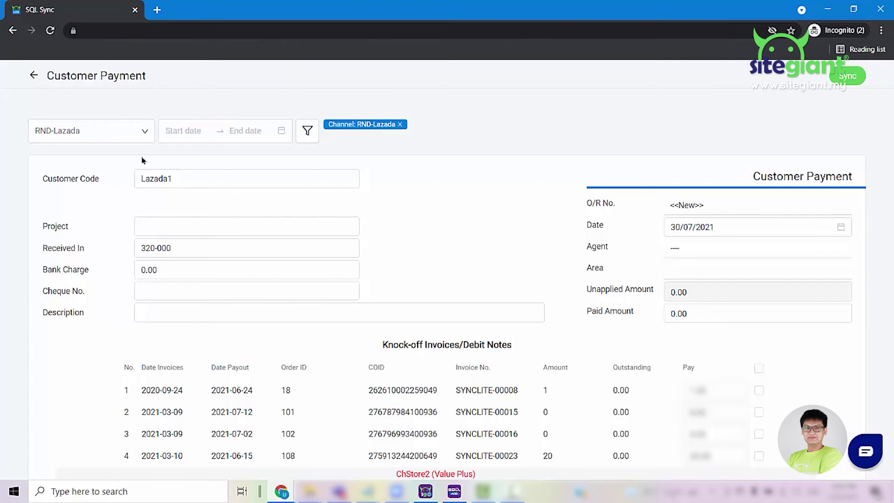
scroll(167, 165, "down", 3)
left_click(175, 166)
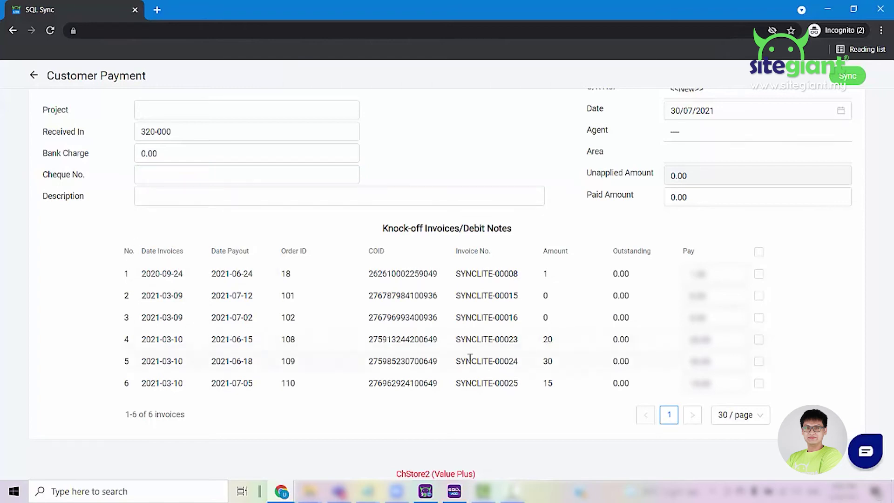
Step: Mark all six invoices for knock-off and set the paid amount to 66.00
scroll(480, 214, "up", 2)
scroll(512, 266, "down", 1)
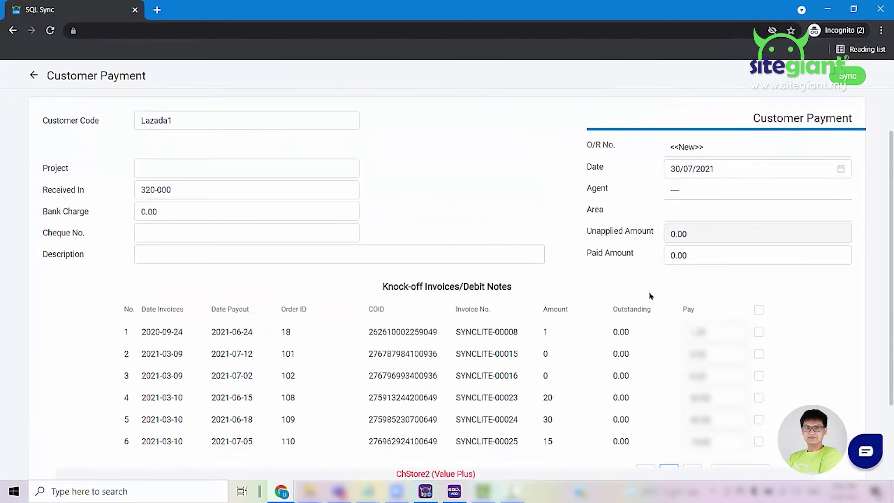
left_click(759, 310)
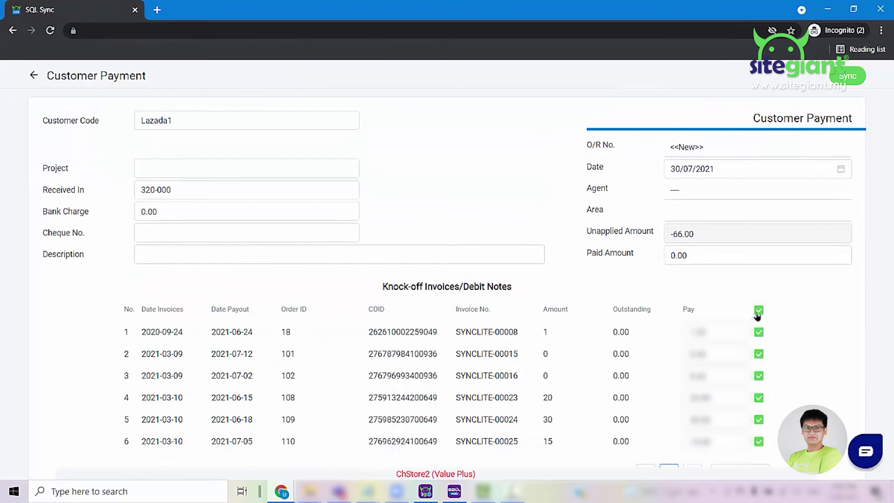
left_click(704, 257)
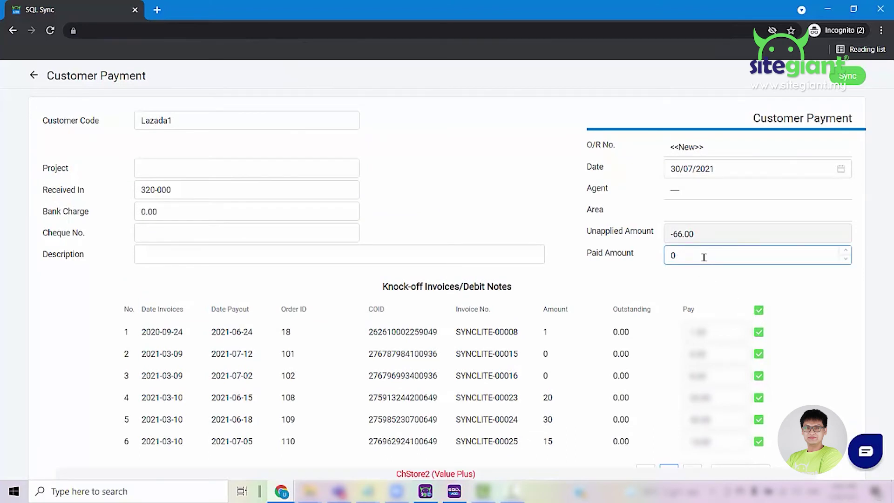
type("66.00")
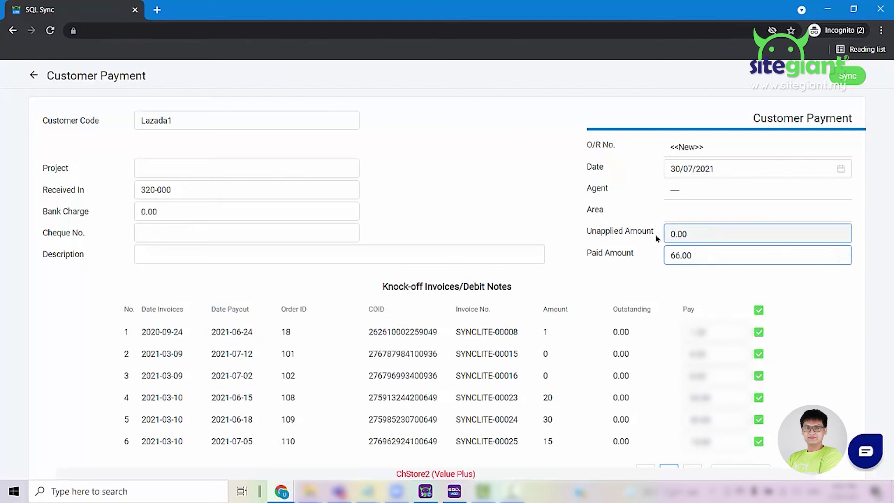
Step: Save the payment for syncing and return to the My Apps page
scroll(565, 227, "up", 2)
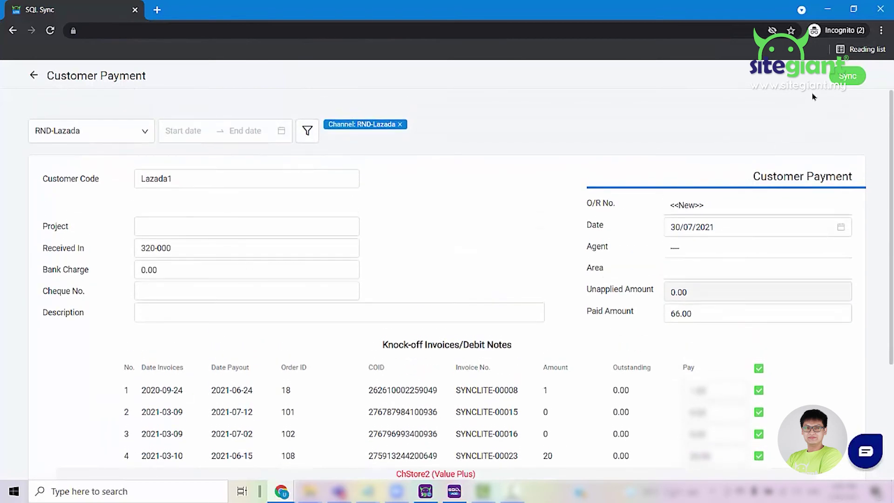
left_click(847, 77)
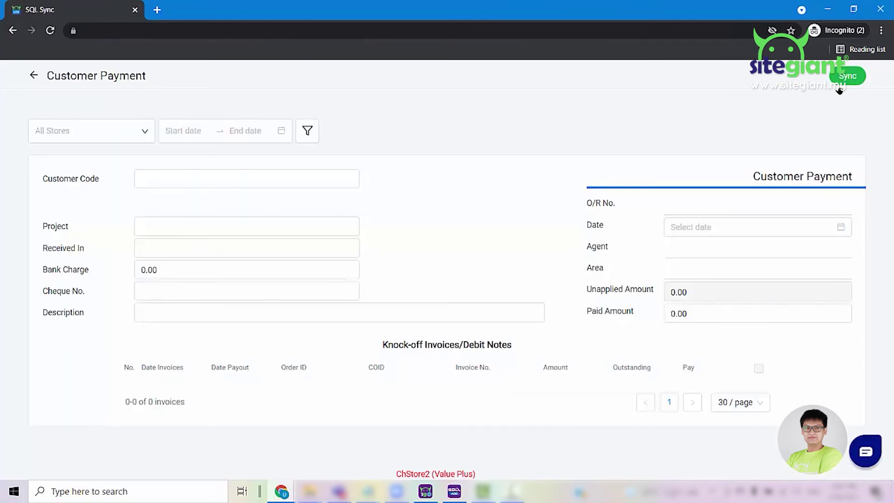
left_click(39, 82)
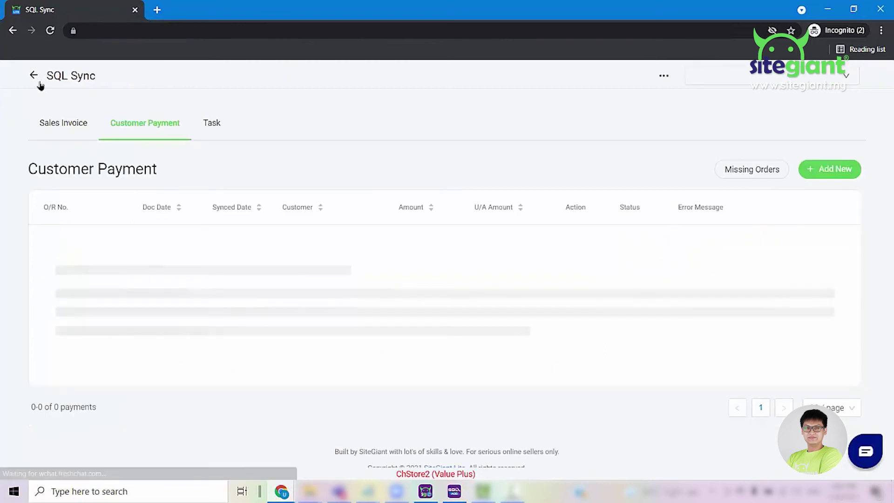
left_click(39, 84)
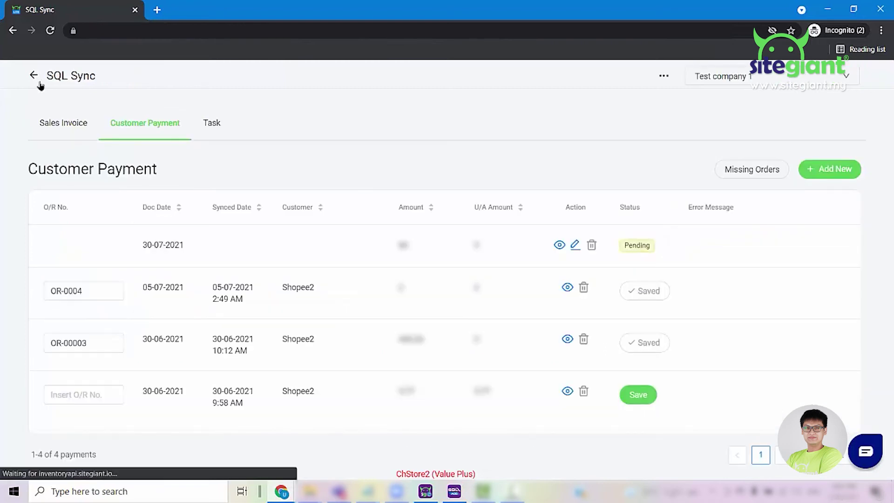
Step: Refresh SQL Sync Lite with Ctrl+R and sync the pending Sync Payment task into SQL Account
left_click(431, 495)
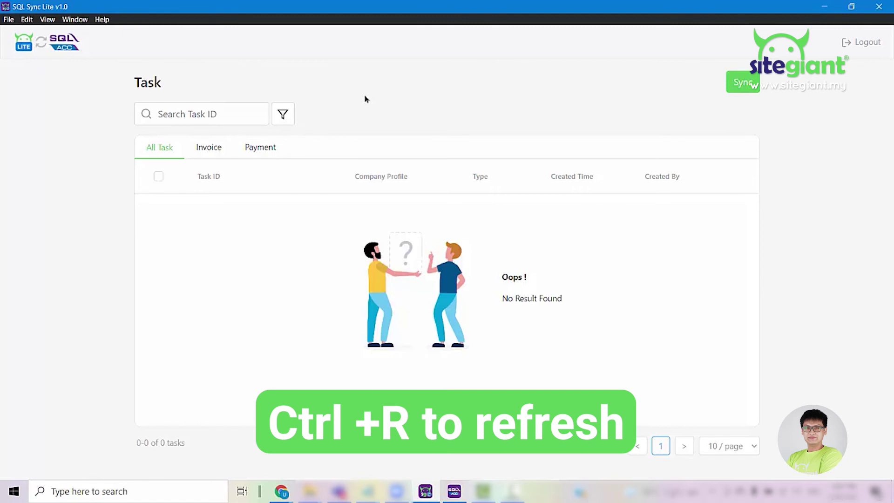
key("ctrl+r")
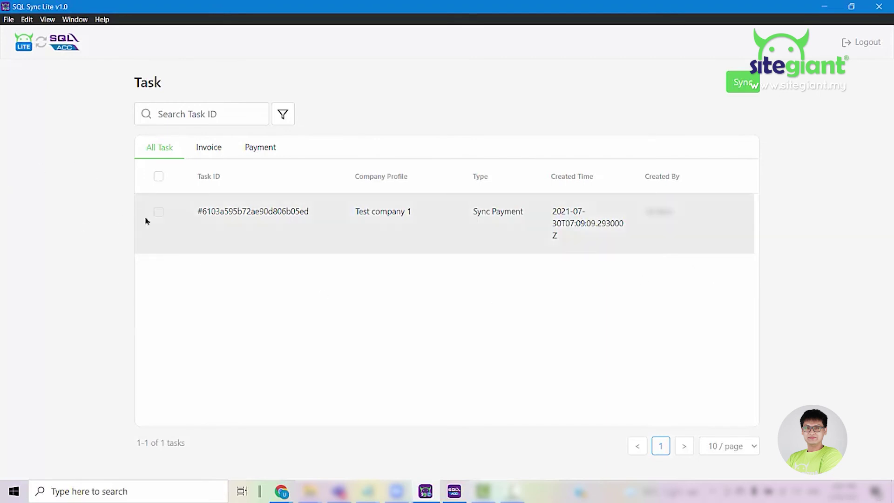
left_click(158, 212)
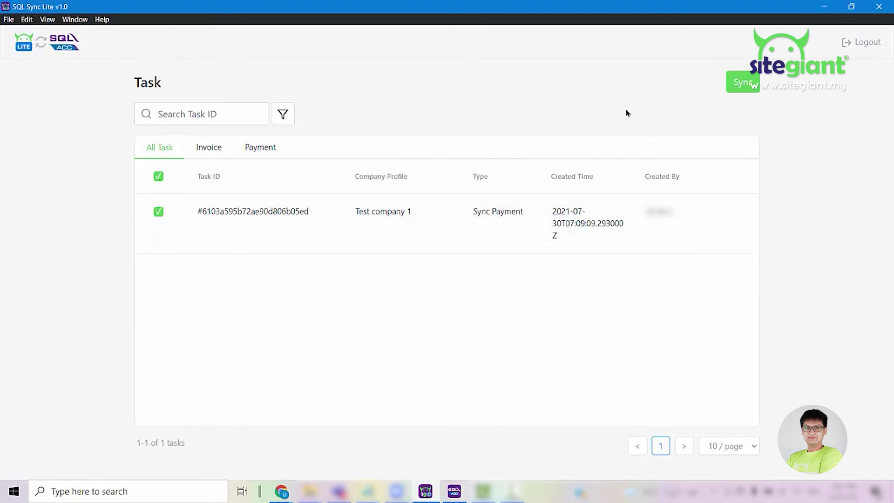
left_click(743, 86)
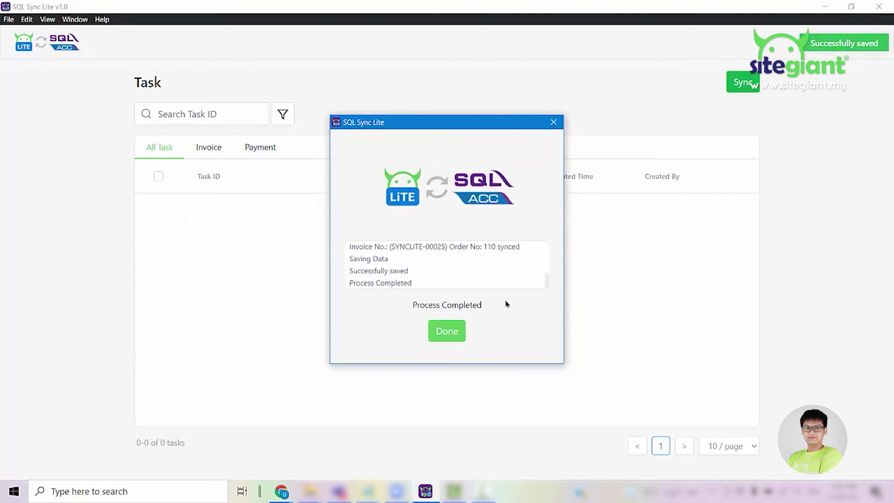
left_click(447, 331)
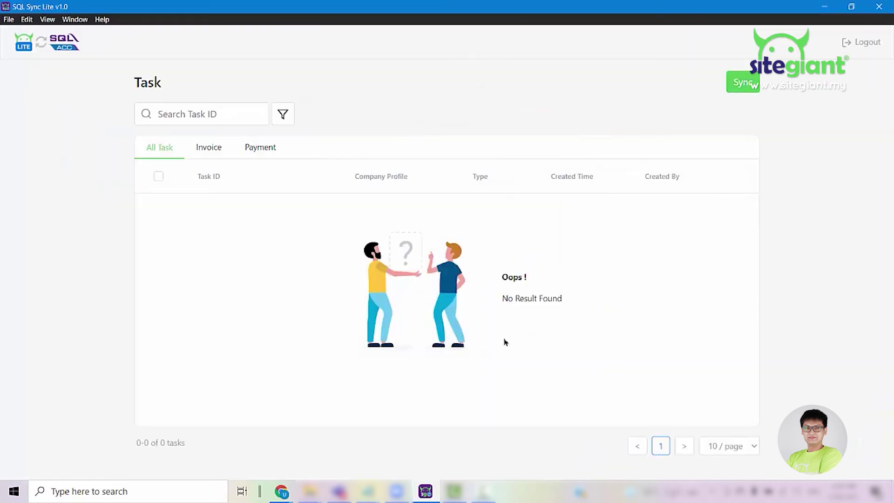
Step: In SQL Account, open customer payment OR-00005 and select its O/R number to copy
left_click(78, 492)
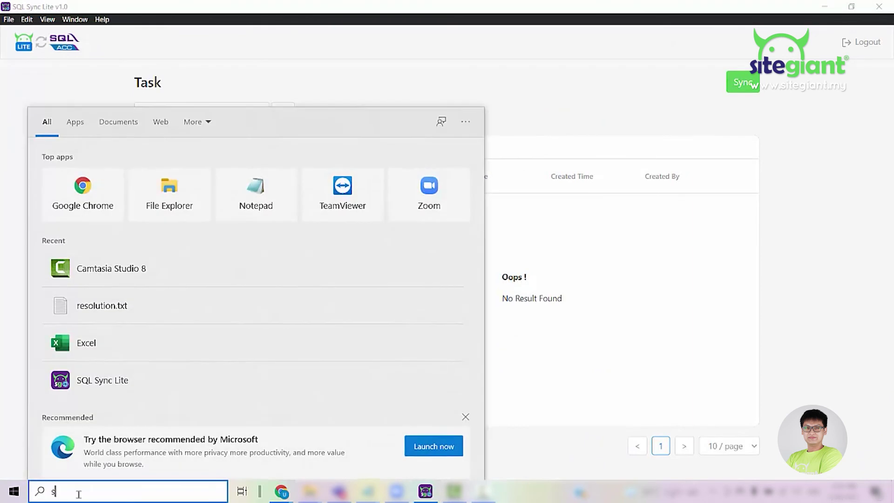
type("sql")
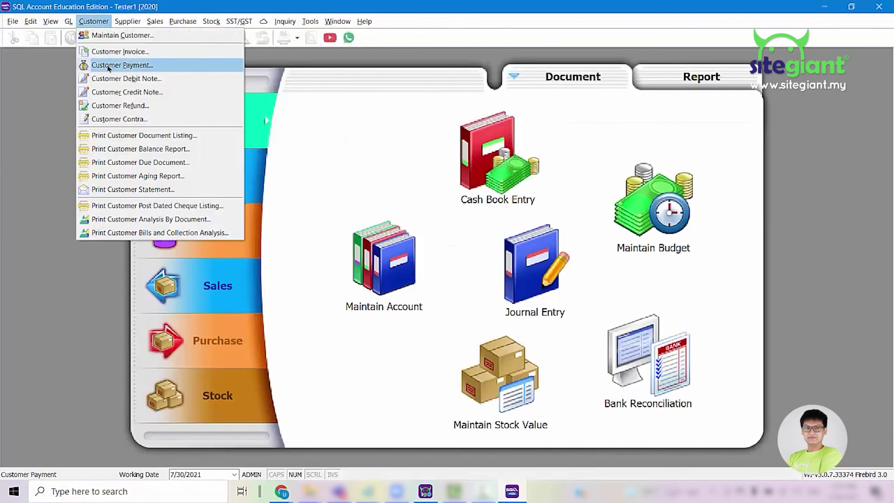
left_click(122, 65)
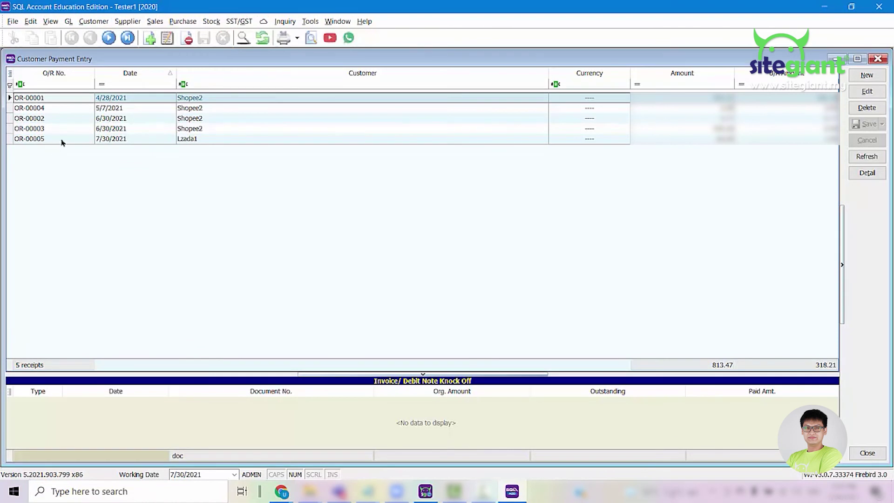
left_click(61, 139)
double_click(62, 140)
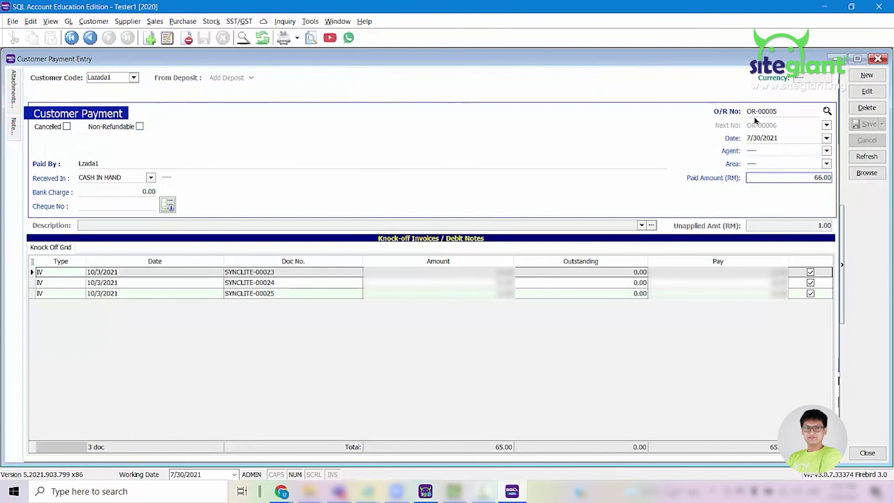
double_click(757, 116)
key("ctrl+c")
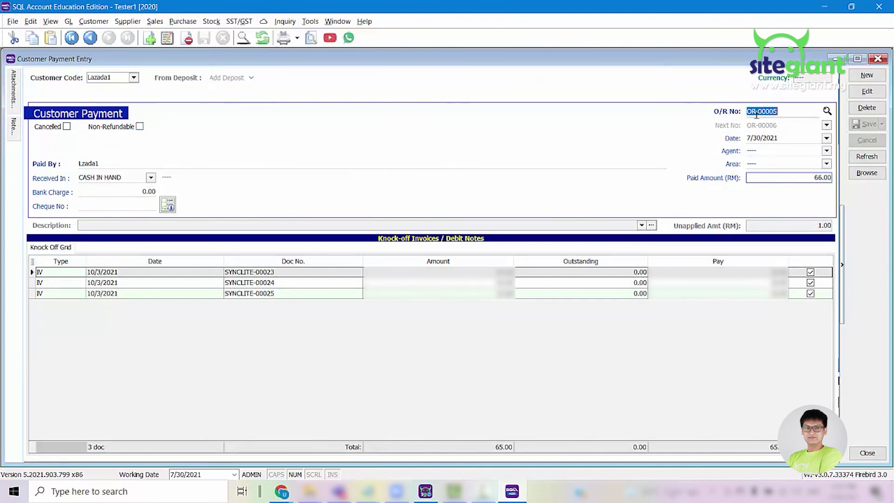
left_click(287, 492)
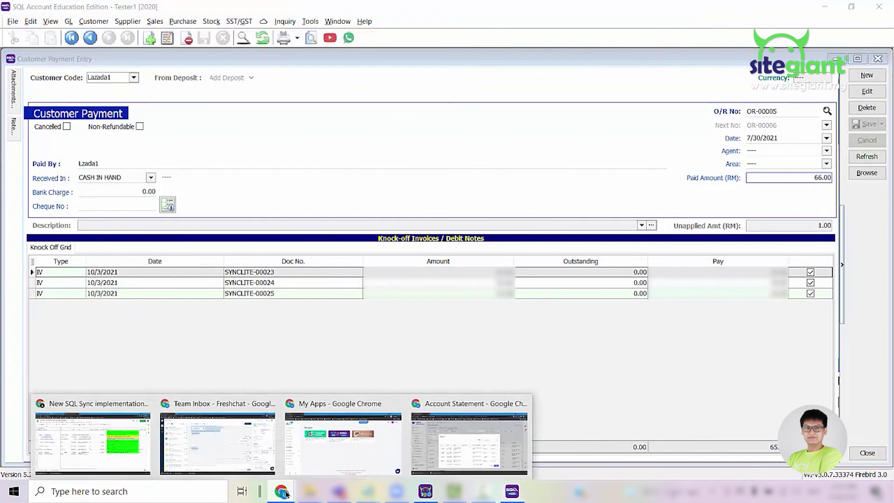
Step: Paste OR-00005 into the 30-07-2021 Lzada1 payment's O/R No. field and save it
left_click(378, 454)
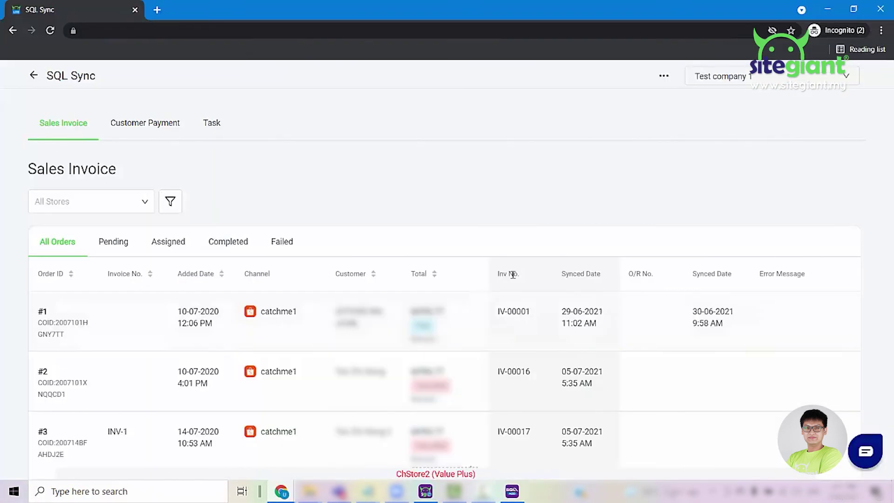
left_click(130, 124)
scroll(345, 152, "down", 1)
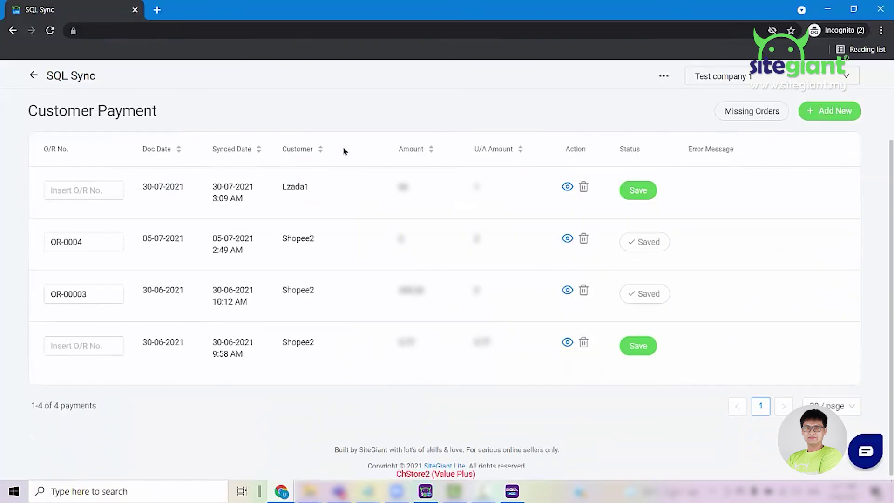
left_click(82, 191)
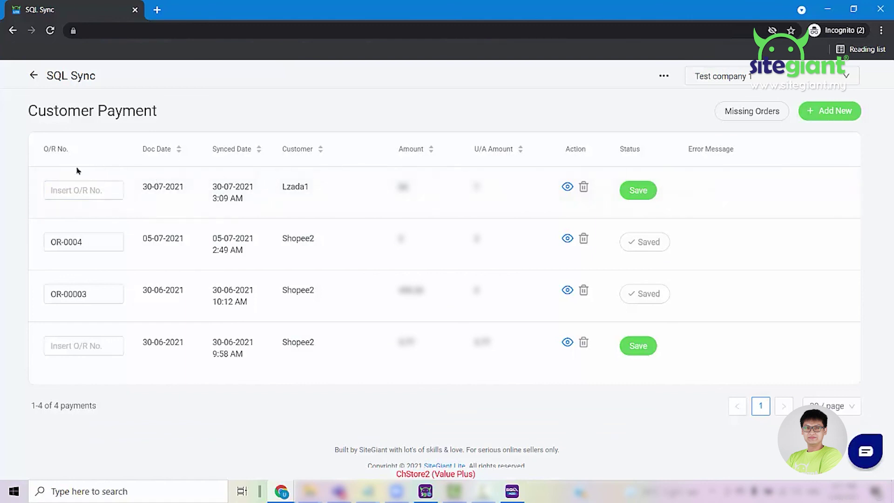
left_click(63, 188)
key("ctrl+v")
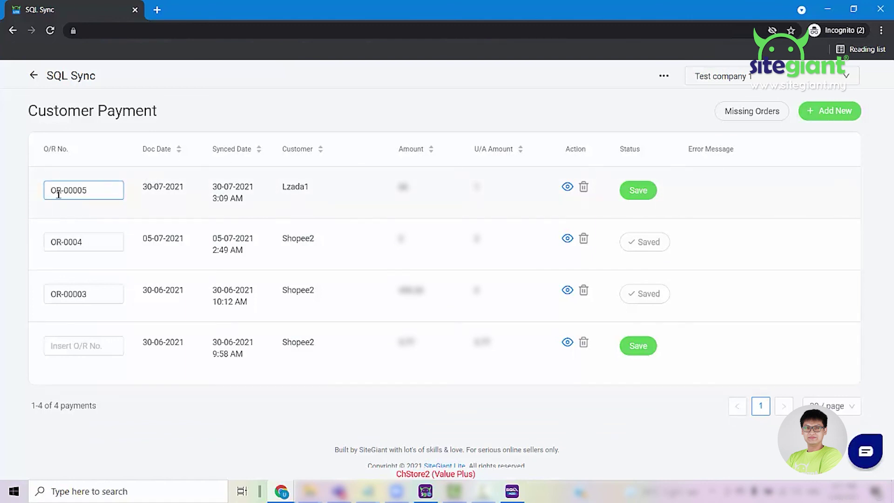
left_click(638, 191)
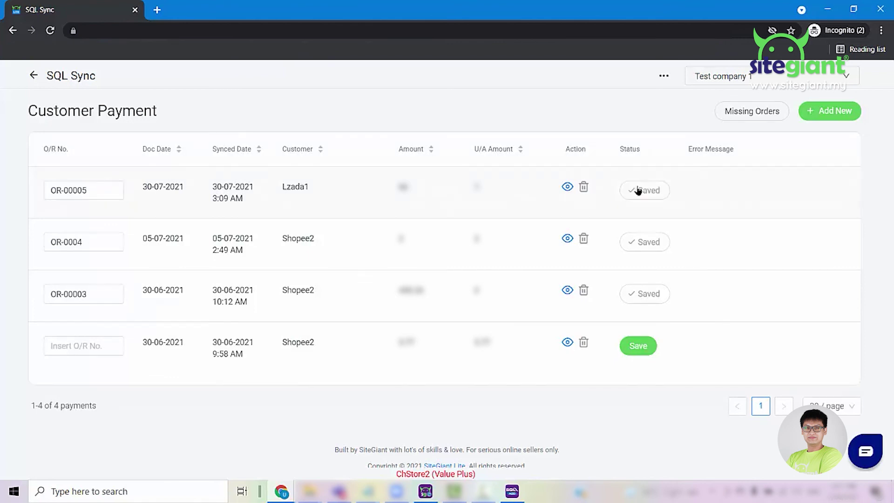